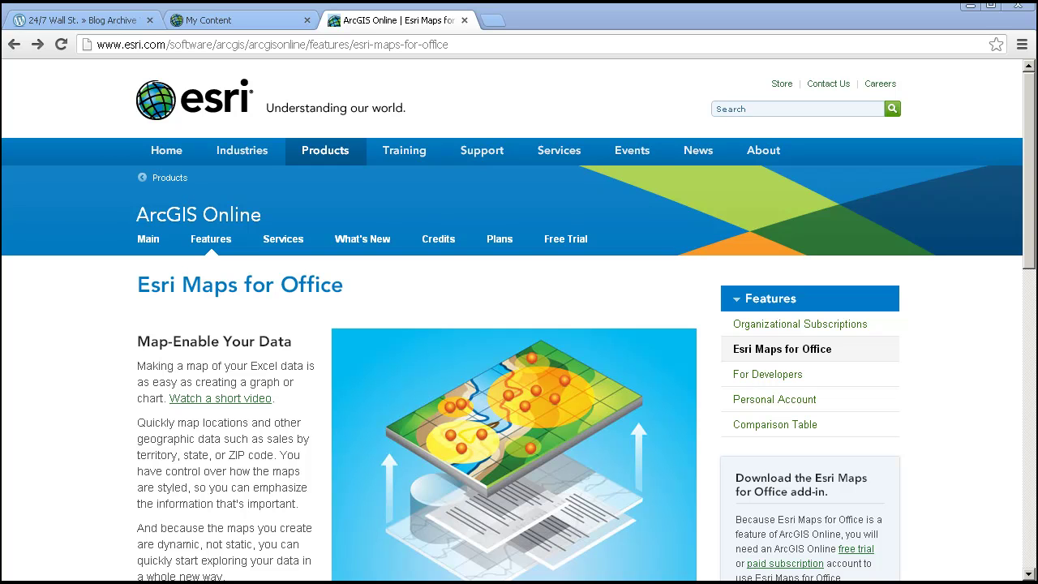
- Go to the 24/7 Wall St. article and scroll to the North Dakota and Wyoming entries
{"action": "left_click", "coordinate": [124, 20]}
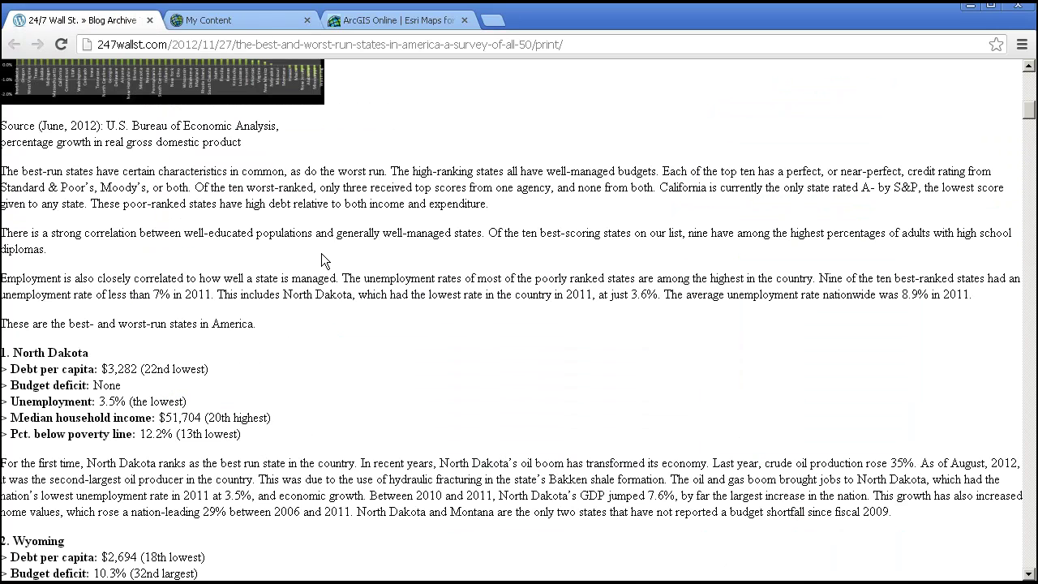
{"action": "scroll", "coordinate": [603, 202], "scroll_direction": "up", "scroll_amount": 10}
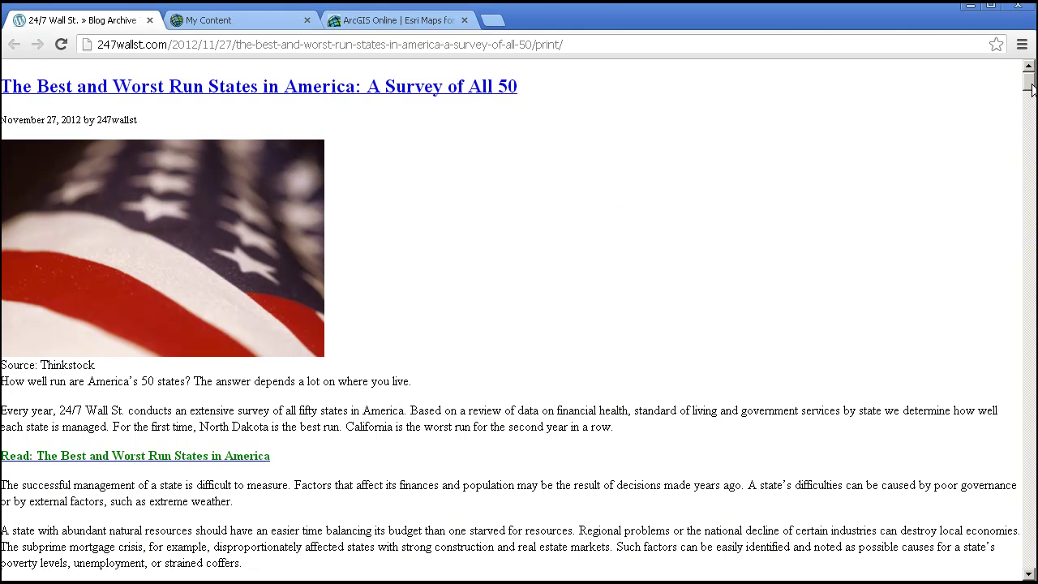
{"action": "left_click_drag", "start_coordinate": [1031, 97], "coordinate": [1031, 122]}
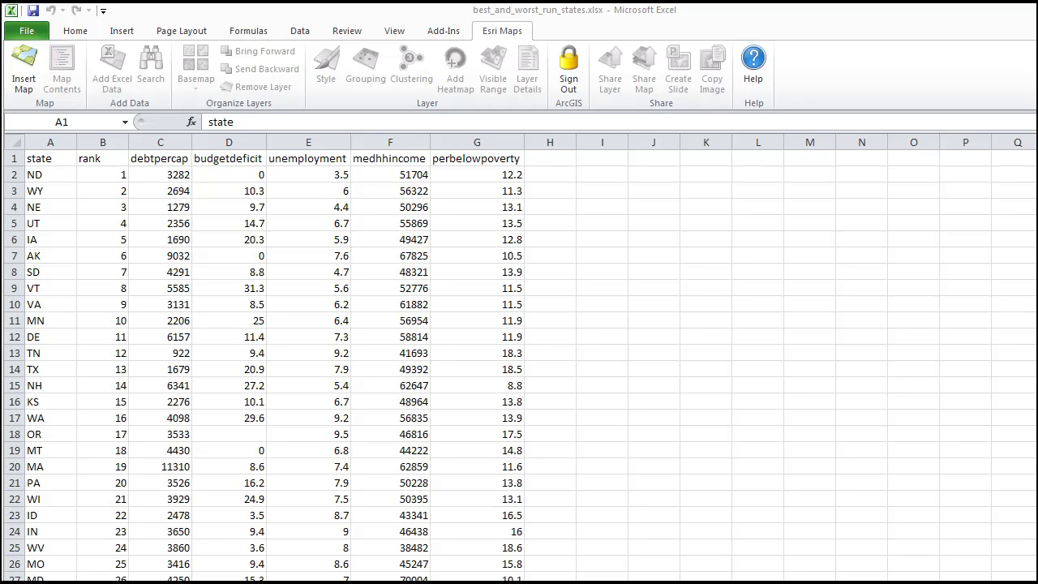
- Insert Map 1 into the worksheet and move it right of the state table
{"action": "left_click", "coordinate": [29, 78]}
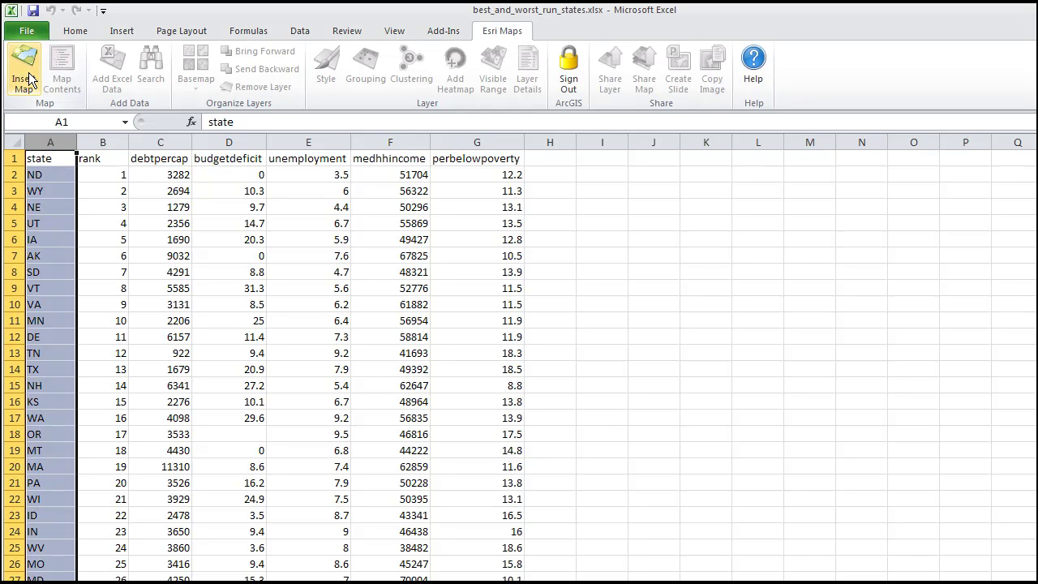
{"action": "left_click", "coordinate": [29, 79]}
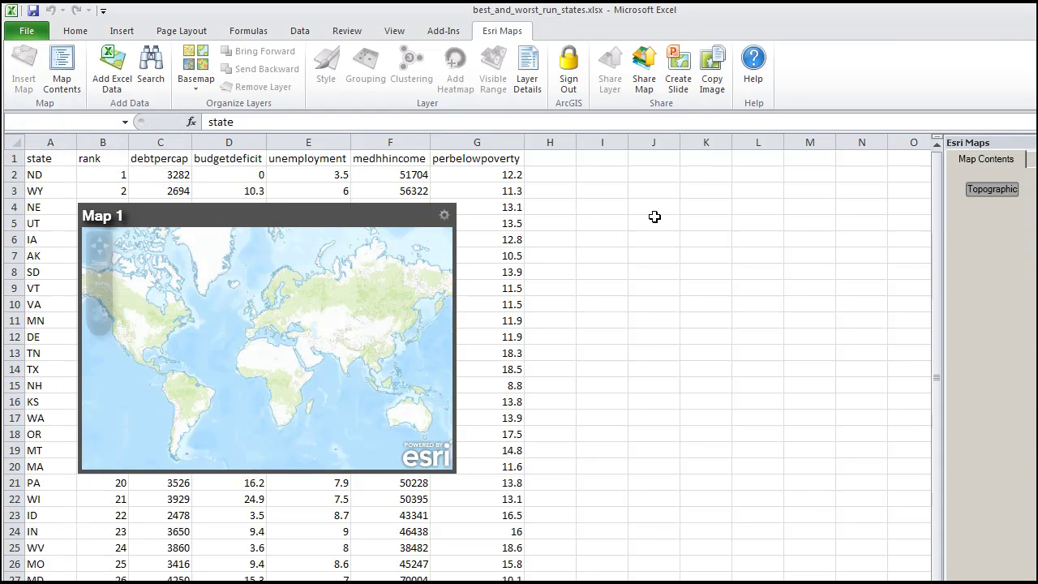
{"action": "left_click_drag", "start_coordinate": [375, 215], "coordinate": [825, 213]}
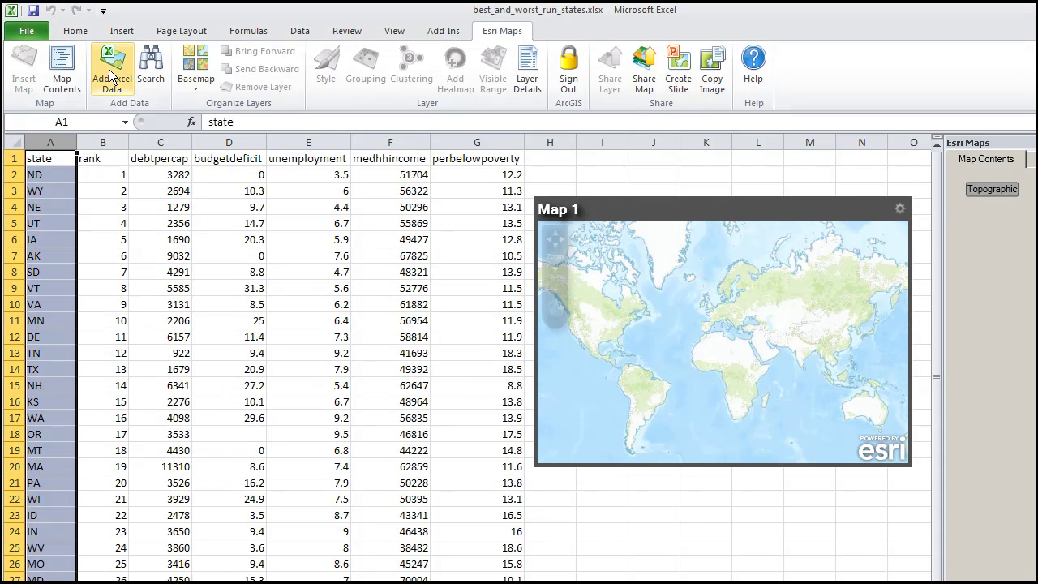
- Add Excel data to the map as a cell range, selecting A1:G51
{"action": "left_click", "coordinate": [112, 77]}
{"action": "left_click", "coordinate": [204, 367]}
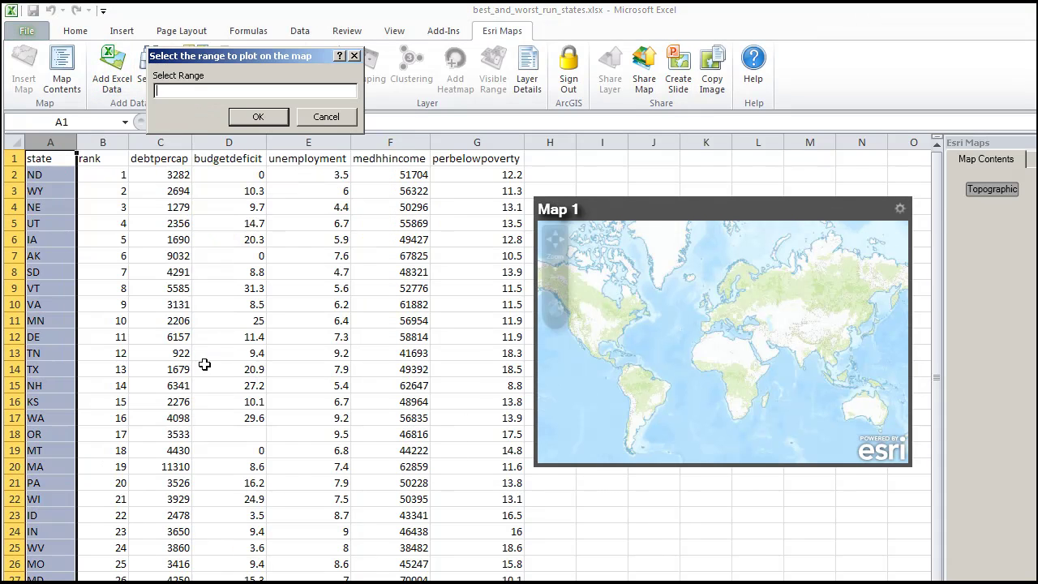
{"action": "left_click", "coordinate": [10, 141]}
{"action": "scroll", "coordinate": [441, 455], "scroll_direction": "down", "scroll_amount": 4}
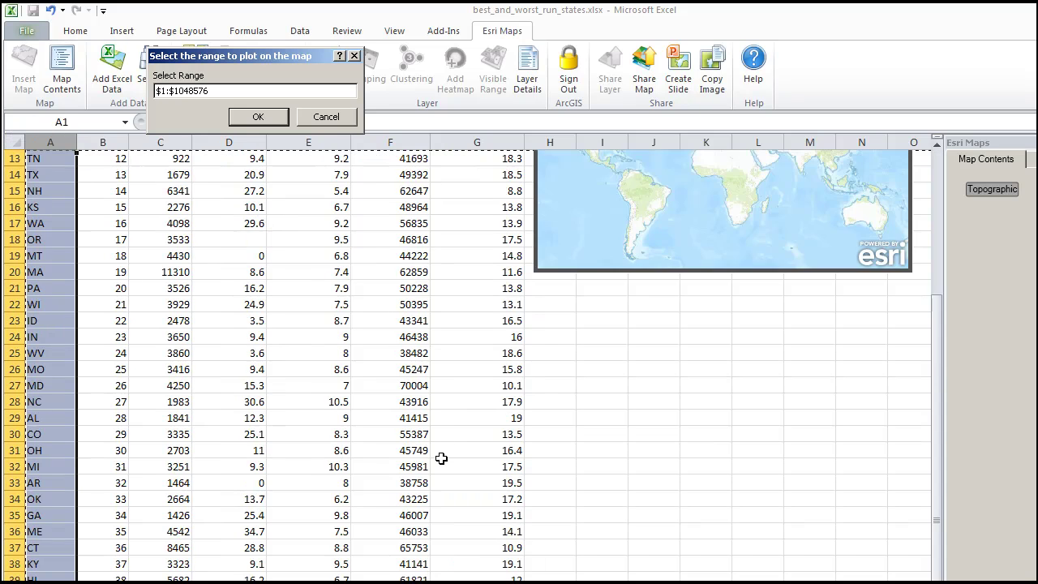
{"action": "scroll", "coordinate": [440, 456], "scroll_direction": "down", "scroll_amount": 6}
{"action": "left_click_drag", "start_coordinate": [501, 481], "coordinate": [27, 144]}
- Confirm range A1:G51, locate rows by US State using the state column, and add to map
{"action": "left_click", "coordinate": [257, 115]}
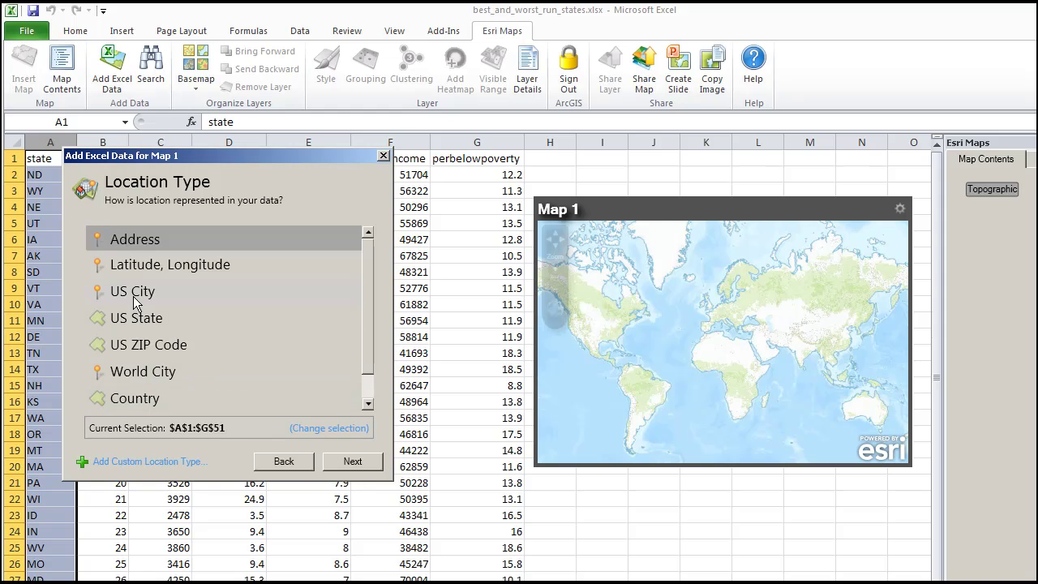
{"action": "left_click", "coordinate": [133, 320]}
{"action": "left_click", "coordinate": [350, 461]}
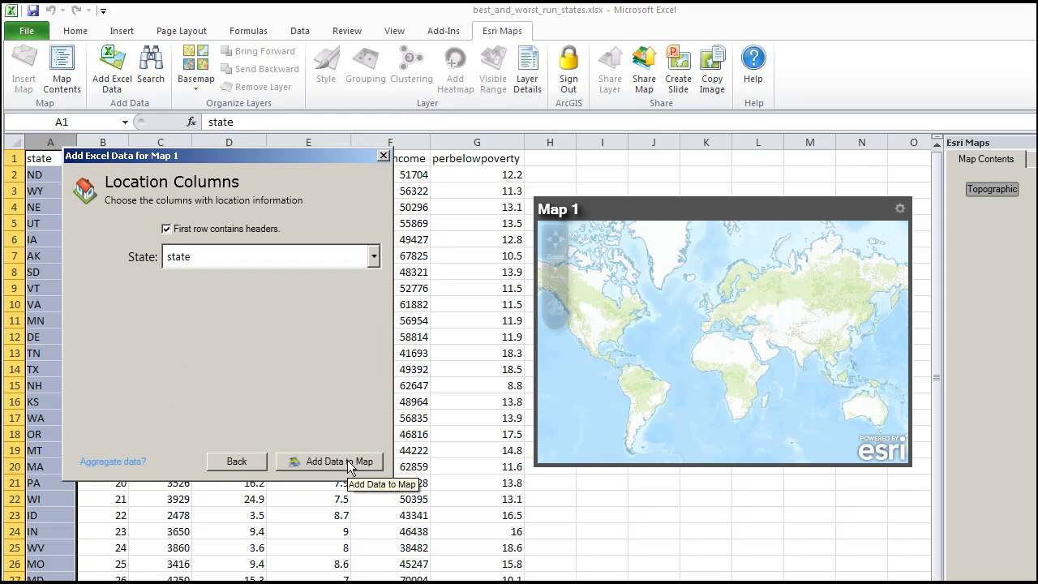
{"action": "left_click", "coordinate": [350, 462]}
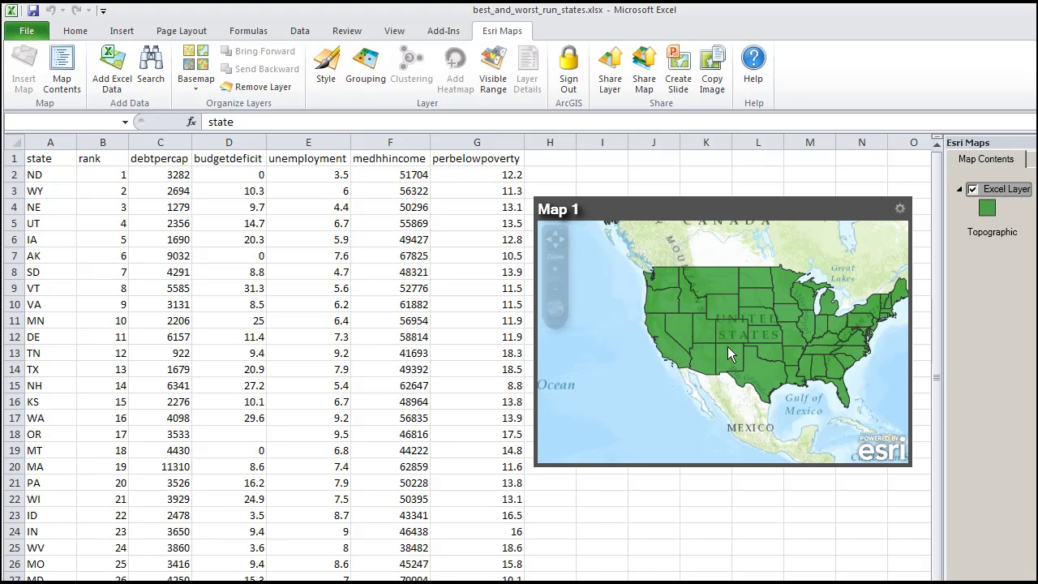
- Style the layer with rank grouping and the red-to-blue colour ramp
{"action": "left_click", "coordinate": [327, 69]}
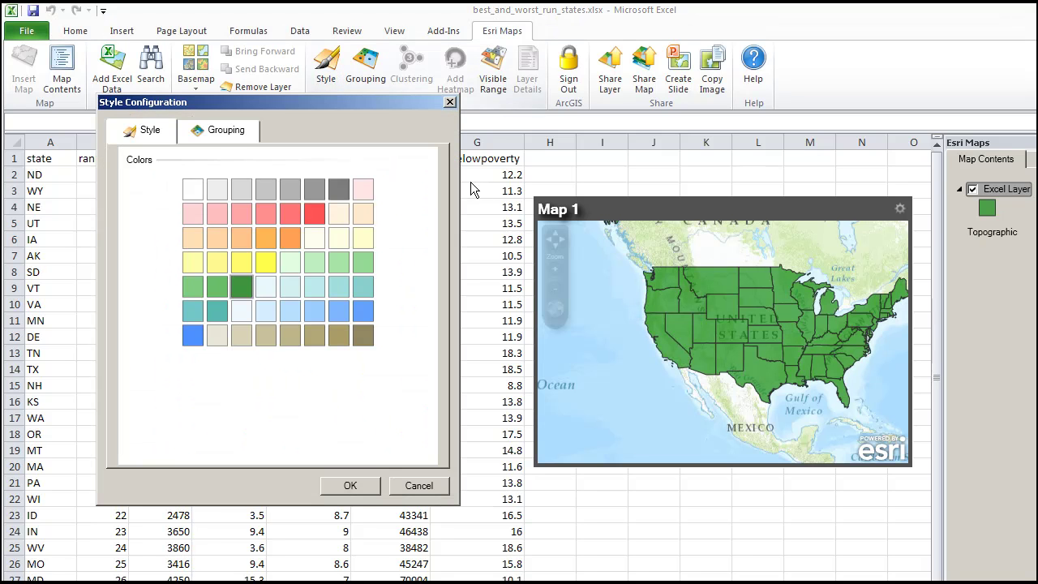
{"action": "left_click", "coordinate": [217, 134]}
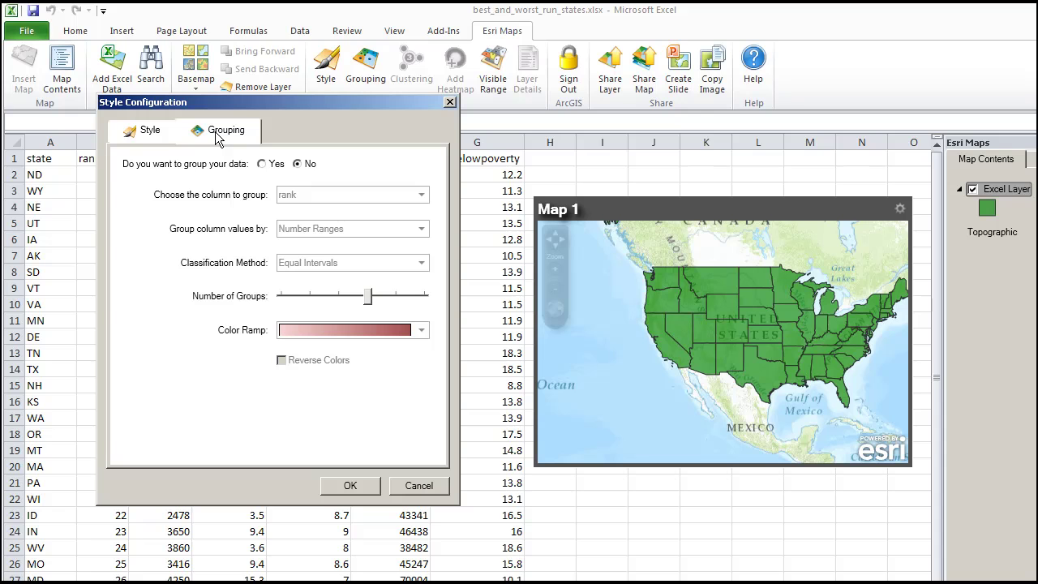
{"action": "left_click", "coordinate": [265, 165]}
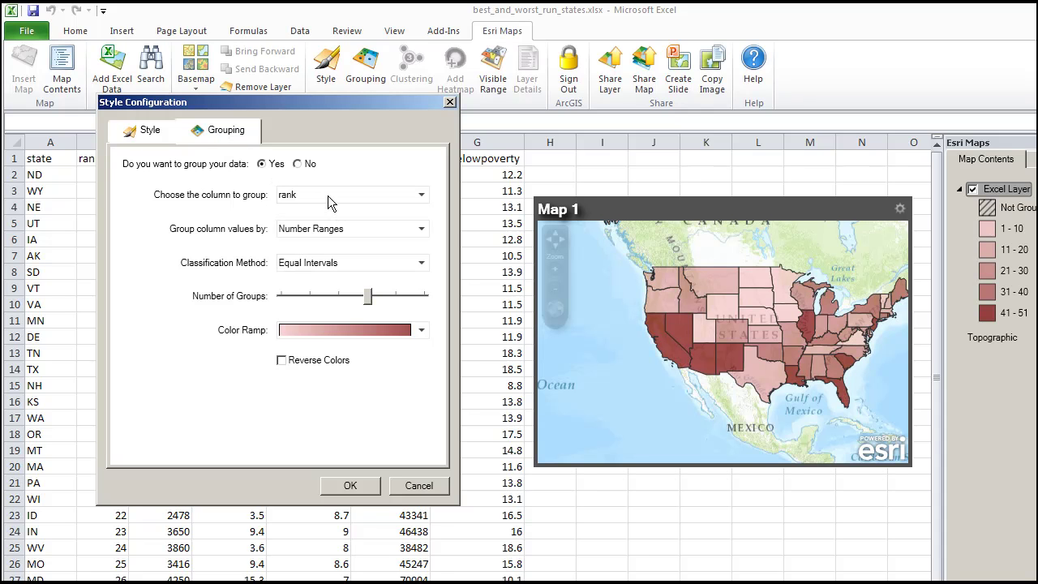
{"action": "left_click", "coordinate": [325, 335]}
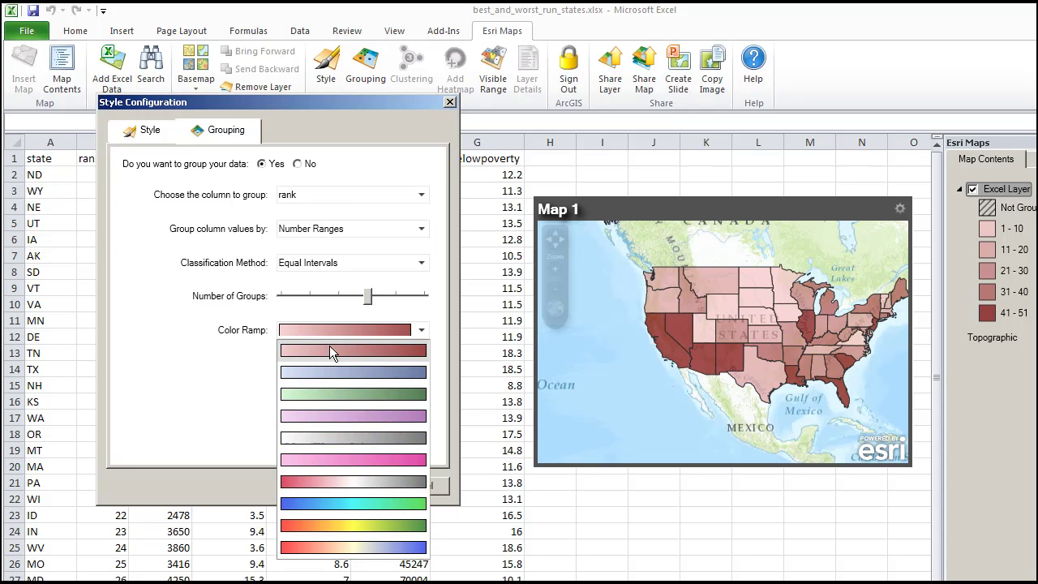
{"action": "left_click", "coordinate": [351, 549]}
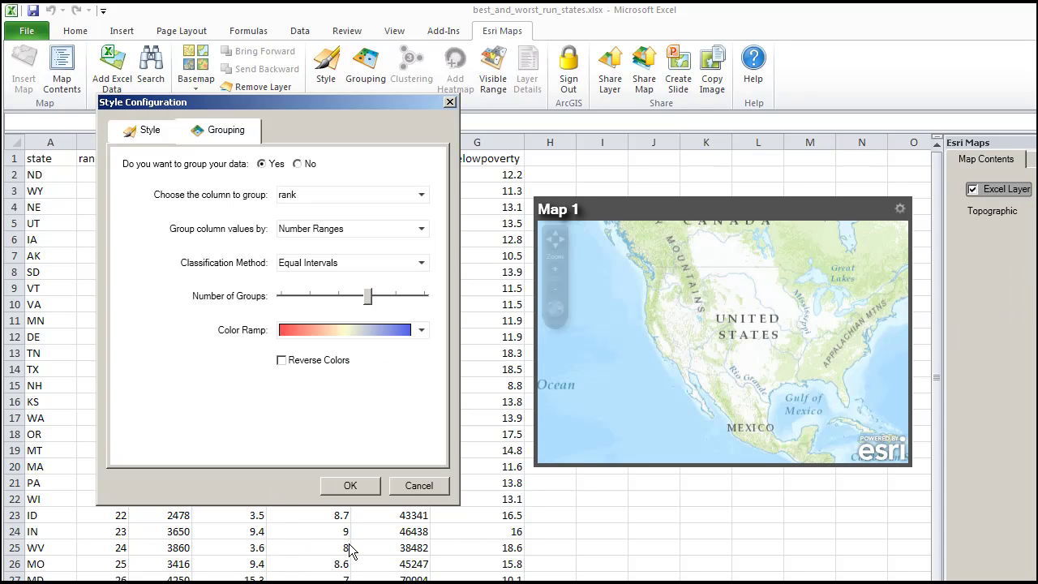
{"action": "left_click", "coordinate": [350, 485]}
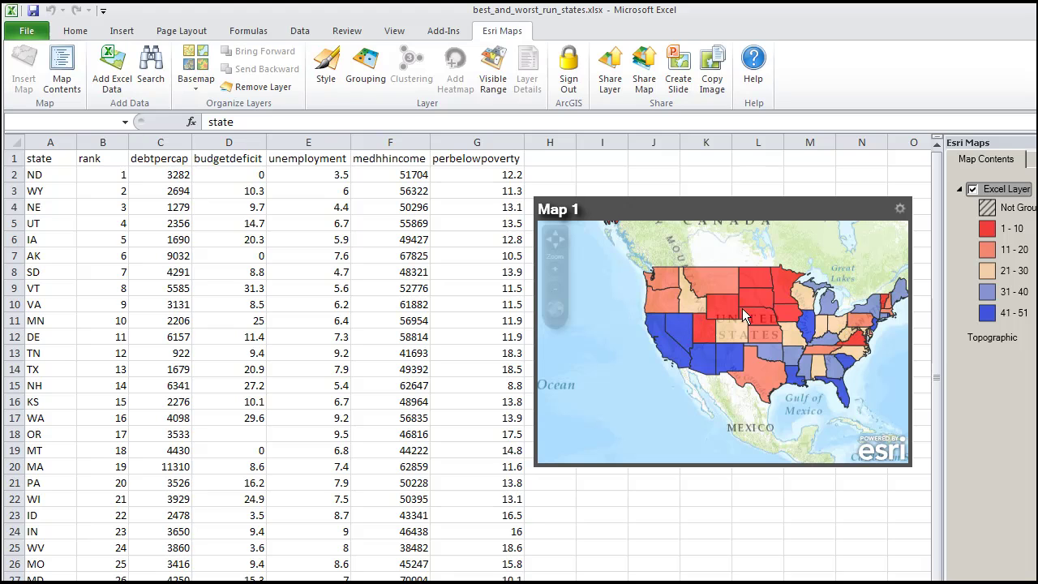
{"action": "left_click_drag", "start_coordinate": [618, 282], "coordinate": [803, 262]}
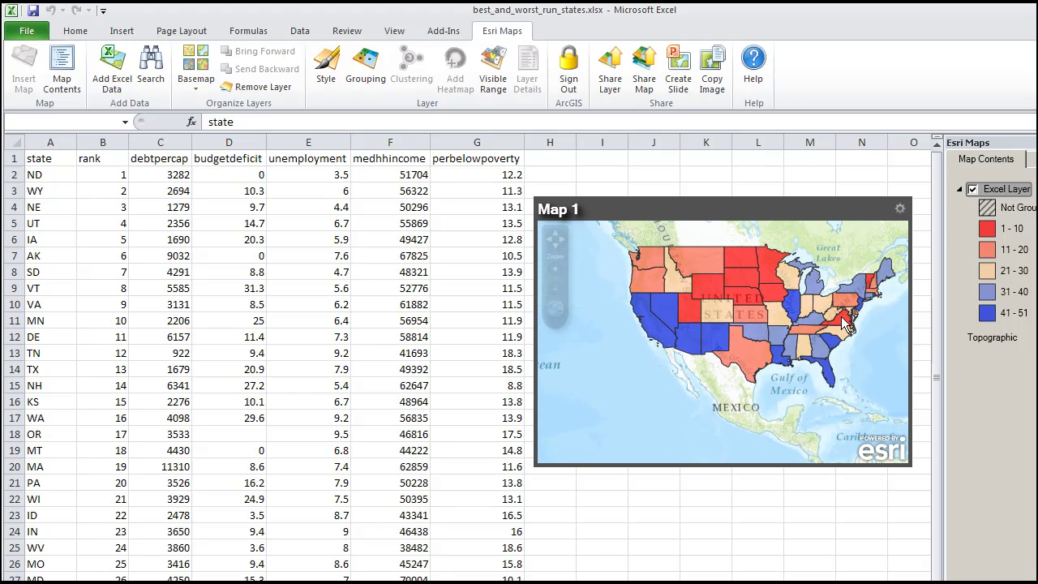
{"action": "left_click", "coordinate": [846, 324]}
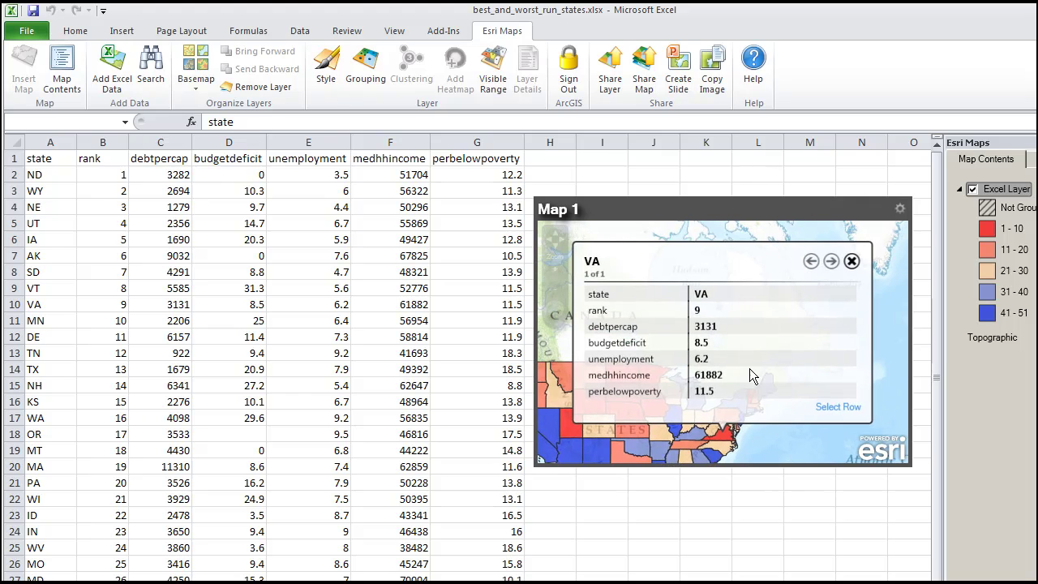
{"action": "left_click", "coordinate": [849, 263]}
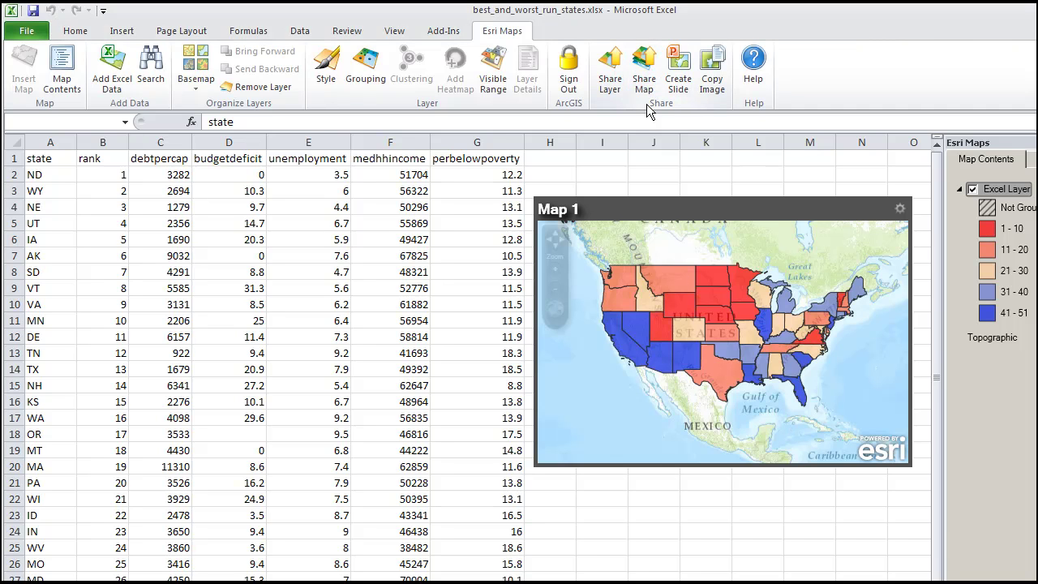
- Share 'Best and Worst Run States in America' to ArcGIS Online for Everyone, then view it
{"action": "left_click", "coordinate": [644, 78]}
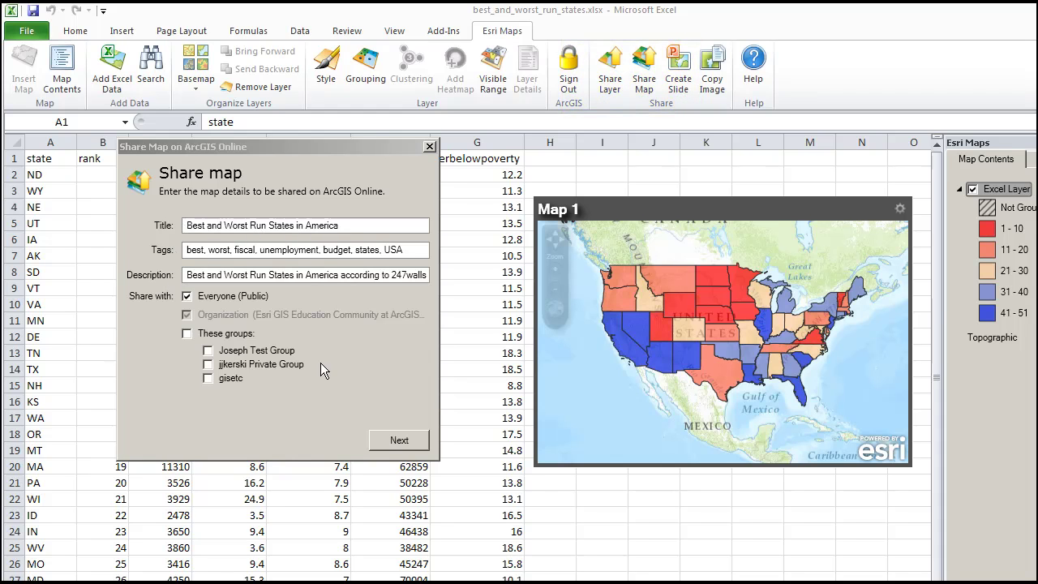
{"action": "left_click", "coordinate": [399, 439]}
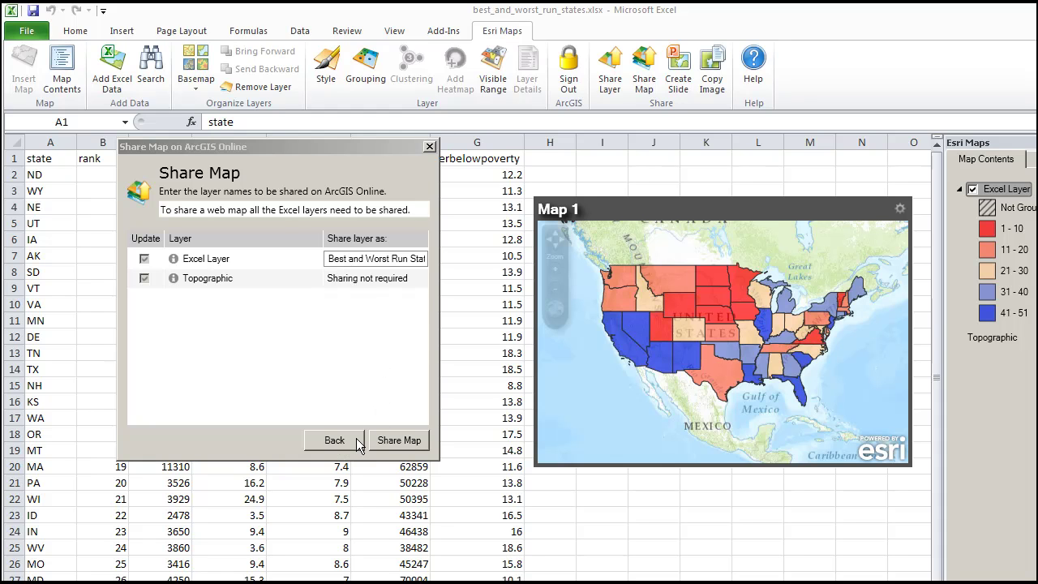
{"action": "left_click", "coordinate": [387, 440]}
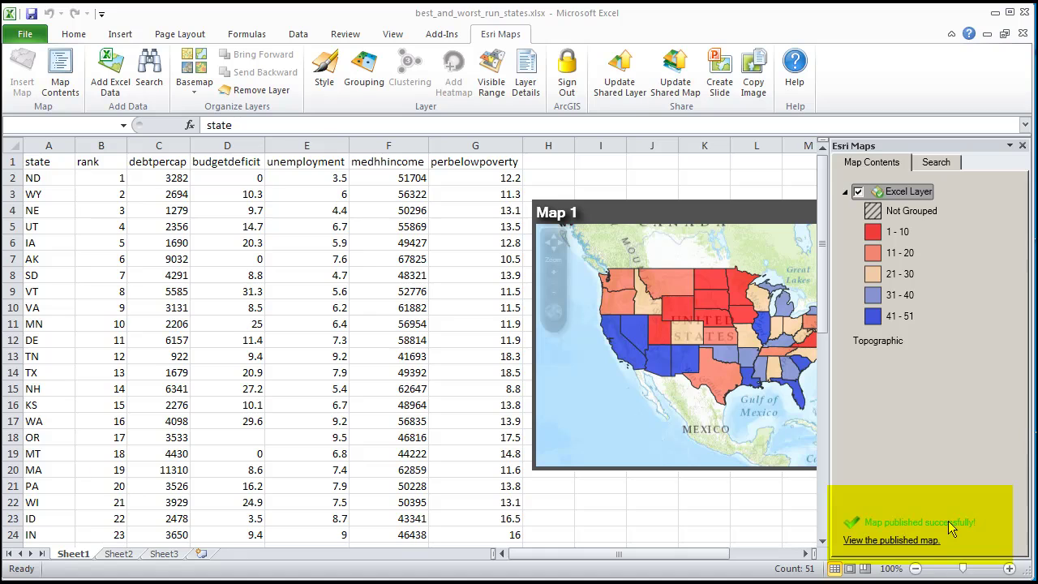
{"action": "left_click", "coordinate": [896, 540]}
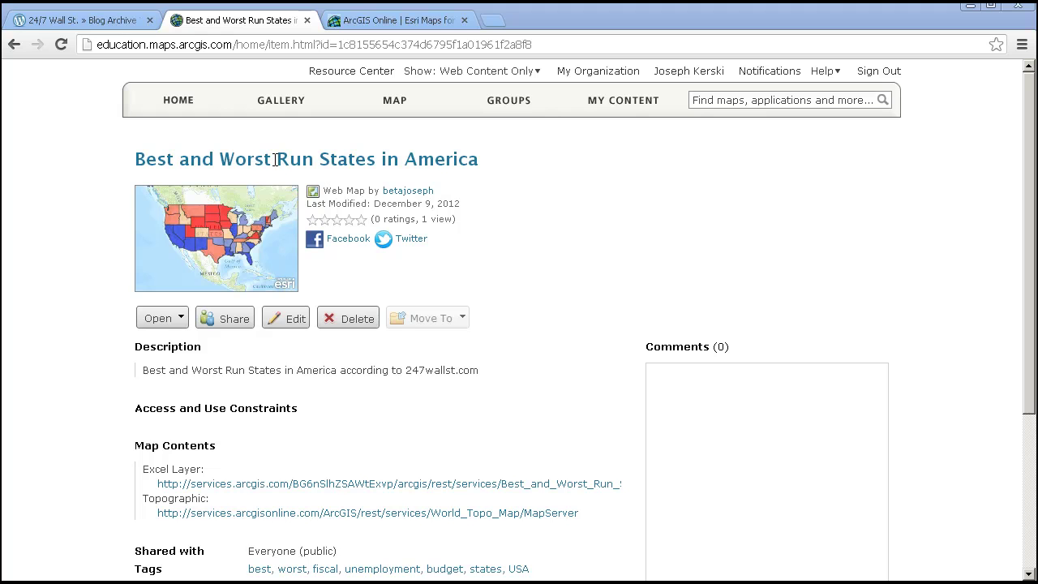
- Open the web map in the map viewer, check legend, contents and About, then its item details
{"action": "left_click", "coordinate": [158, 318]}
{"action": "left_click", "coordinate": [203, 336]}
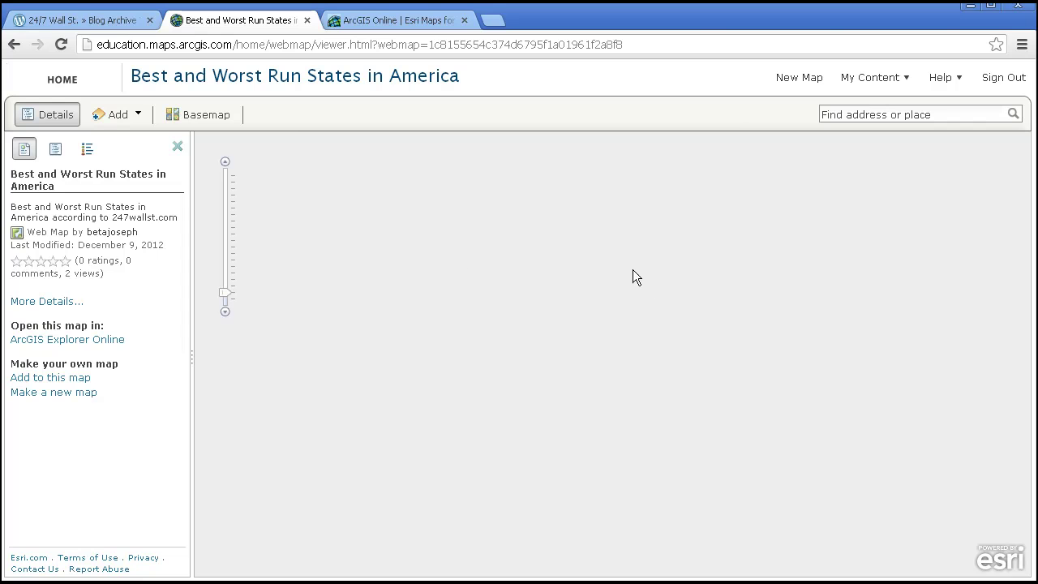
{"action": "left_click", "coordinate": [89, 158]}
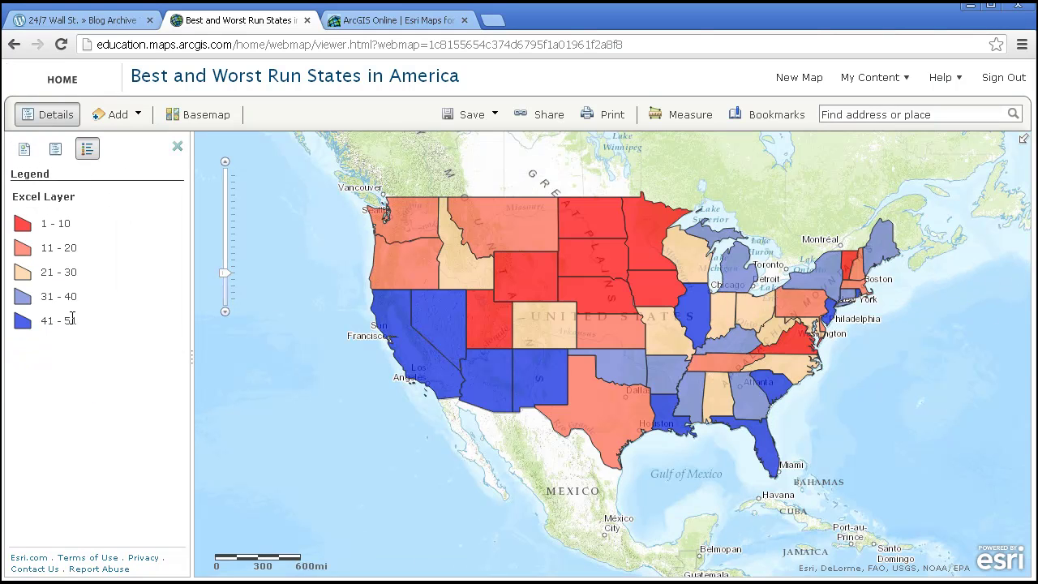
{"action": "left_click", "coordinate": [56, 148]}
{"action": "left_click", "coordinate": [24, 148]}
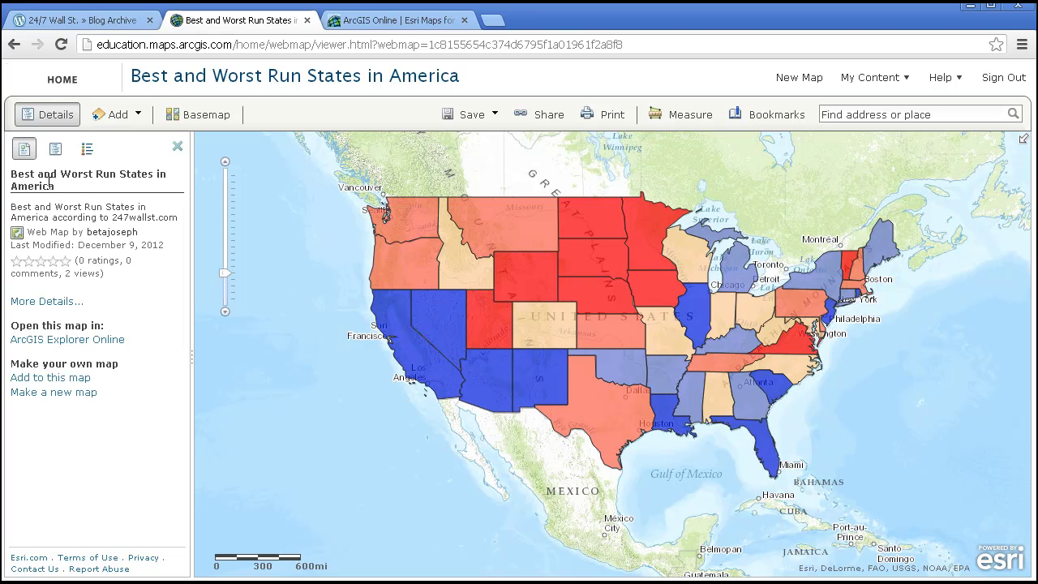
{"action": "left_click", "coordinate": [52, 300]}
- Review the web map, CSV and feature service in My Content, then return to Esri Maps for Office
{"action": "left_click", "coordinate": [865, 81]}
{"action": "left_click", "coordinate": [866, 90]}
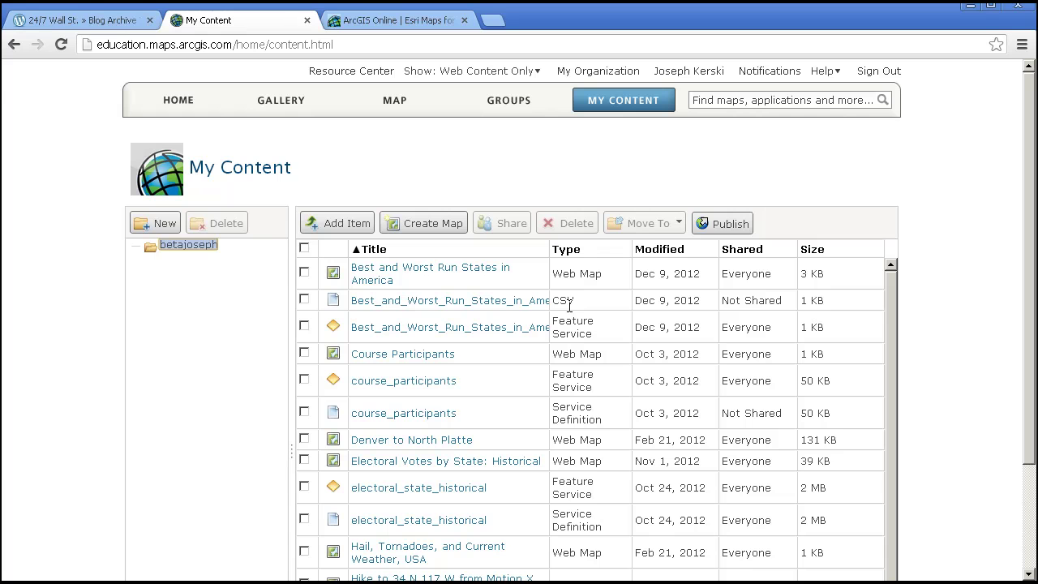
{"action": "left_click", "coordinate": [384, 22]}
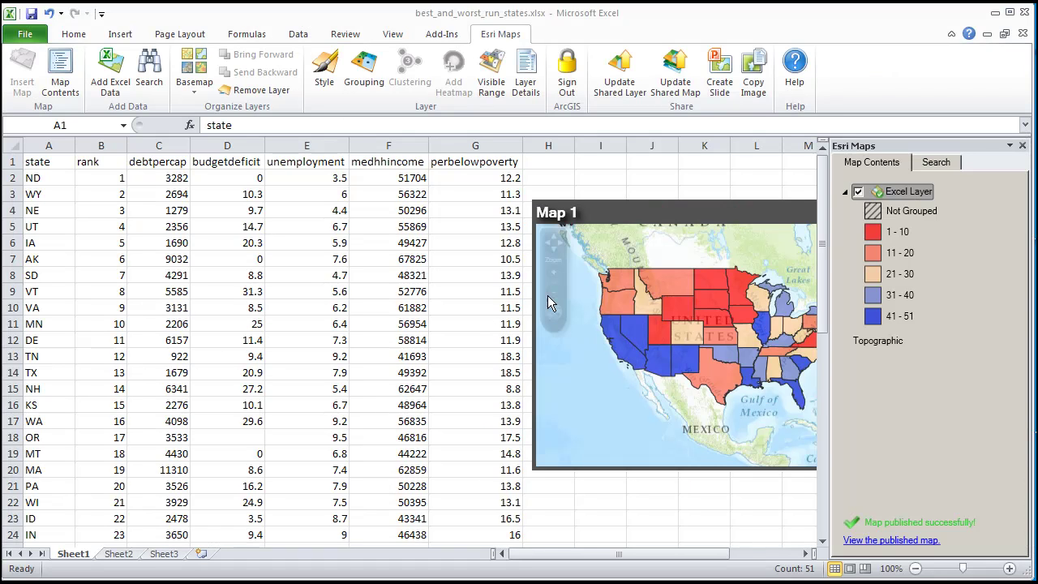
- Create a PowerPoint slide from Map 1 with the Esri Maps Create Slide command
{"action": "left_click", "coordinate": [724, 69]}
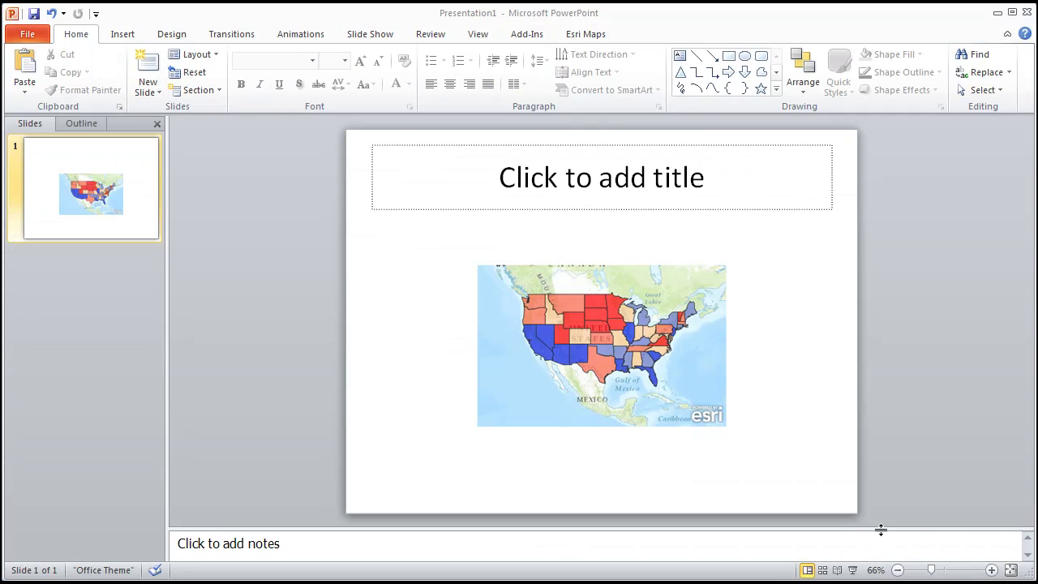
- Title the slide 'Best and Worst Run States According to 247Wallst.com', enlarge the map below, and save
{"action": "left_click", "coordinate": [607, 198]}
{"action": "type", "text": "Bes"}
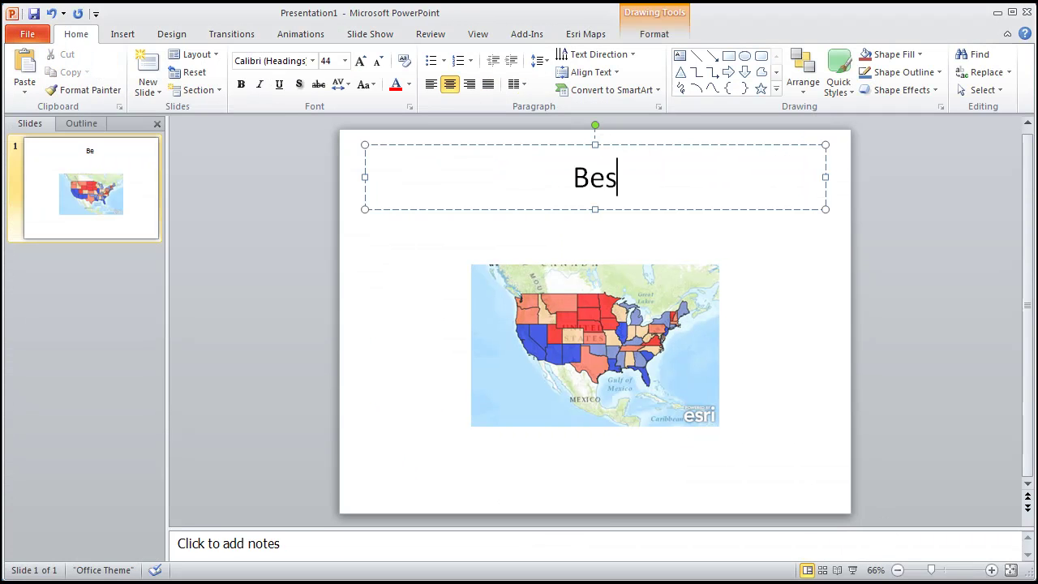
{"action": "type", "text": "t and Worst Run States According to 247Wa"}
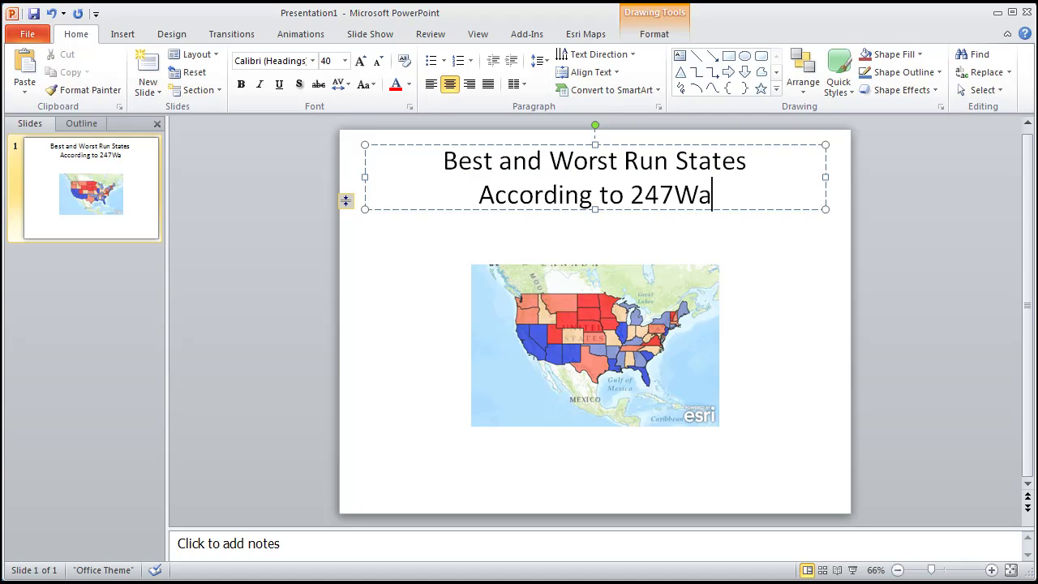
{"action": "type", "text": "llst.com"}
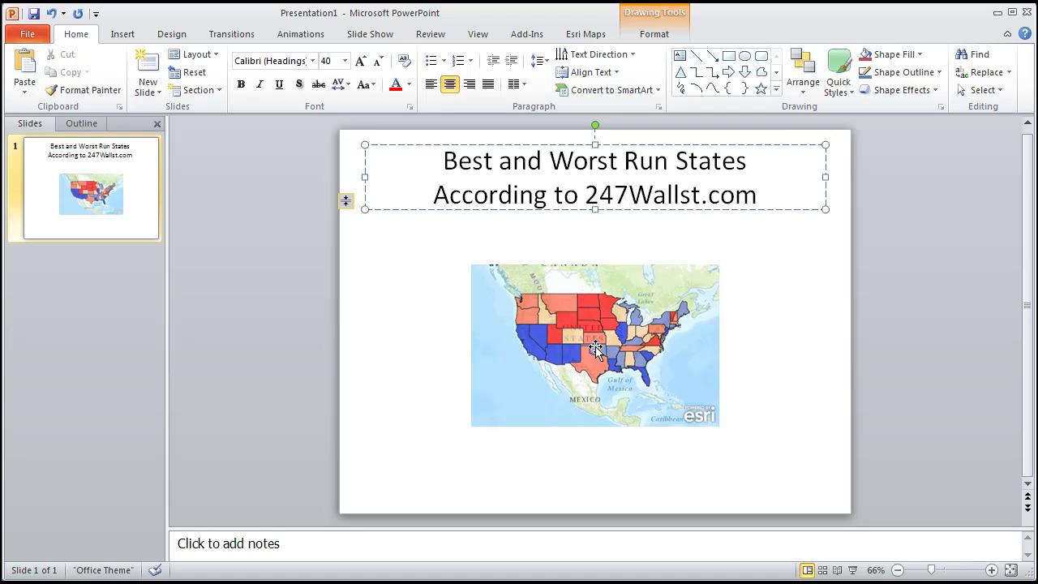
{"action": "left_click", "coordinate": [595, 347]}
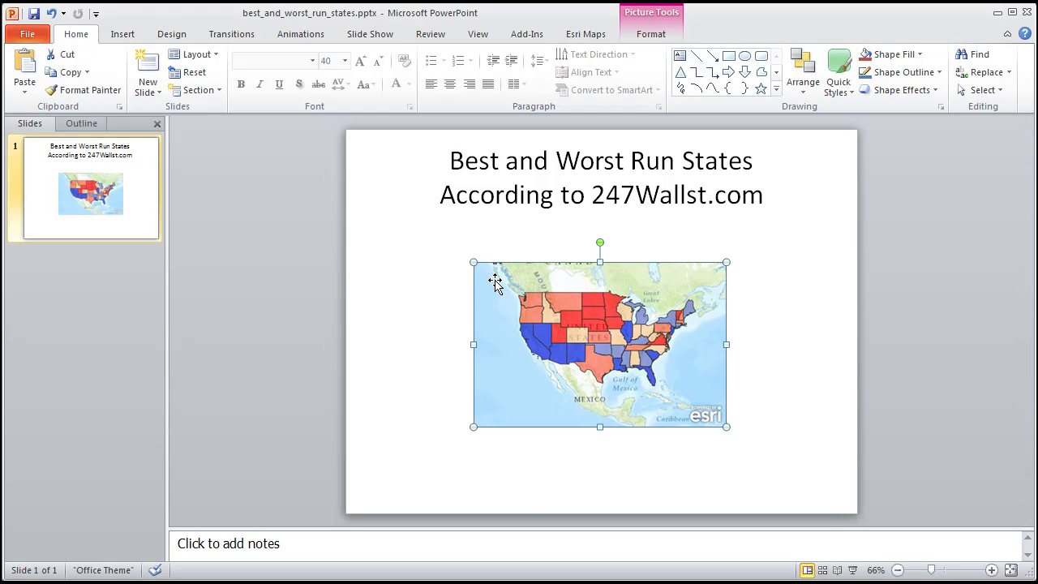
{"action": "left_click_drag", "start_coordinate": [508, 293], "coordinate": [457, 250]}
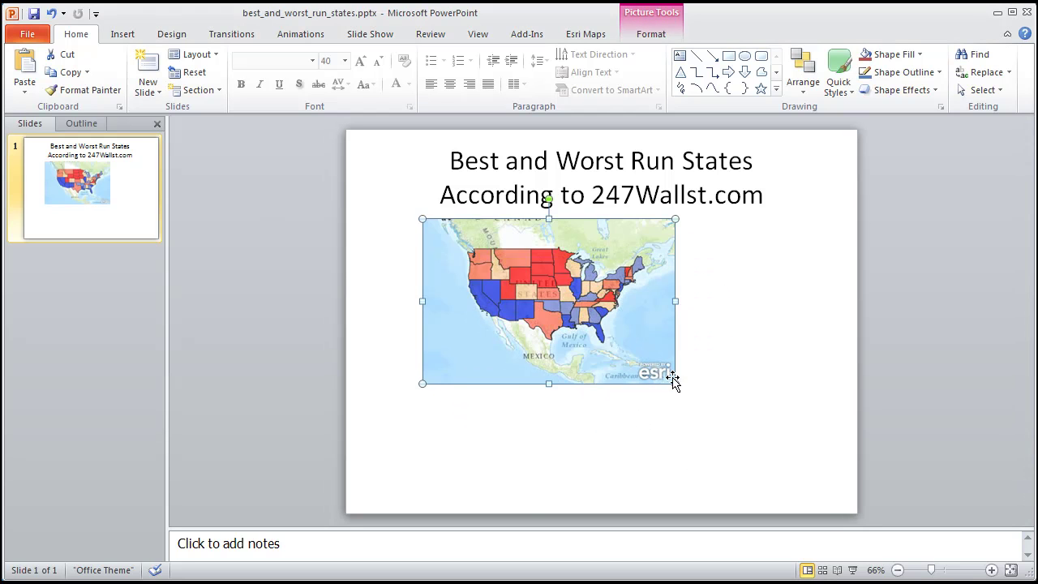
{"action": "left_click_drag", "start_coordinate": [673, 380], "coordinate": [792, 453]}
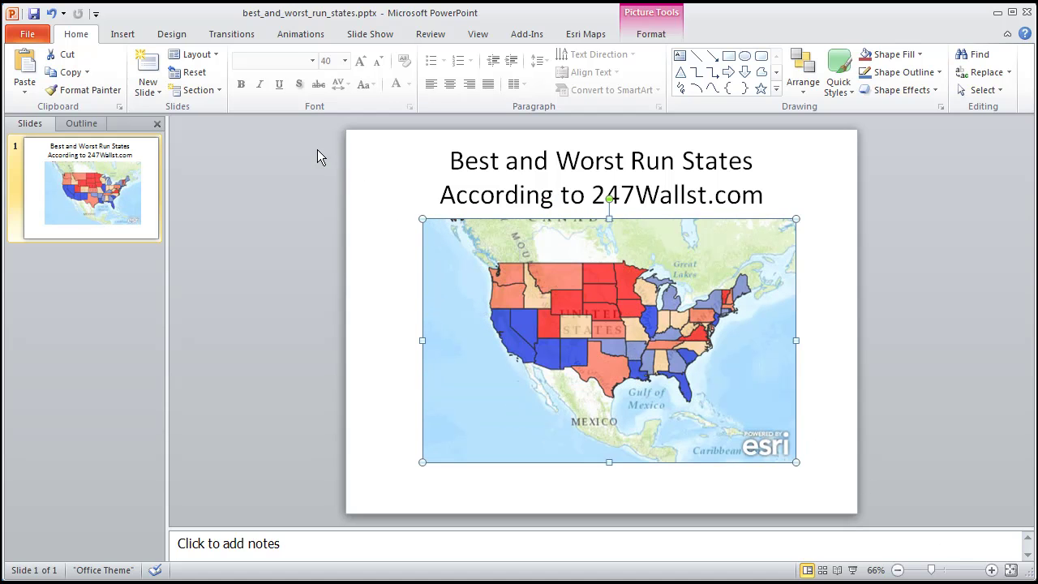
{"action": "left_click", "coordinate": [27, 34]}
{"action": "left_click", "coordinate": [37, 62]}
- Switch to the Esri Maps ribbon tab using the Alt+S shortcut
{"action": "key", "text": "alt+s"}
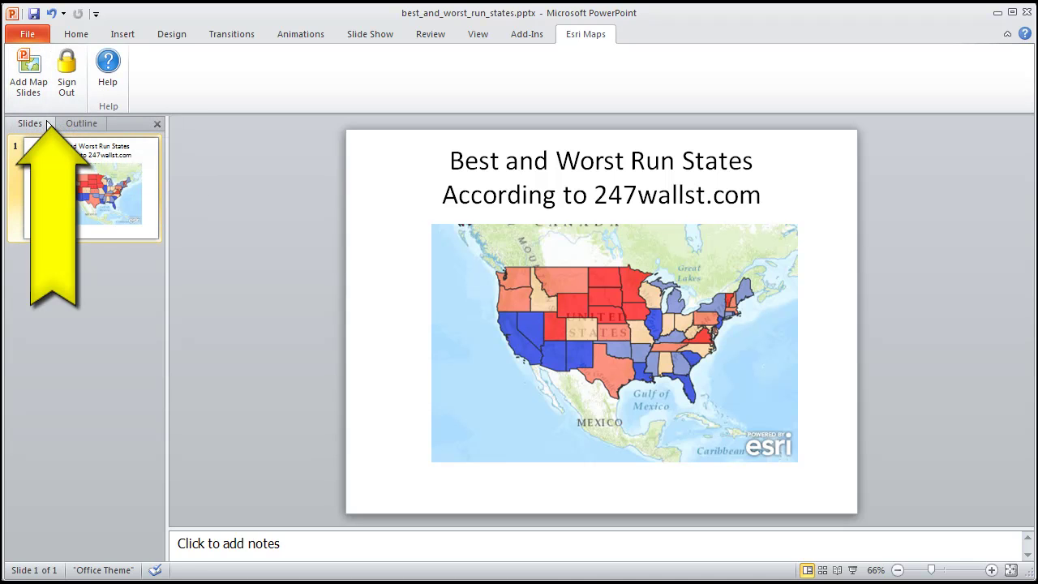
- Search the organisation's maps for 'best' and open the Best and Worst Run States web map
{"action": "left_click", "coordinate": [30, 81]}
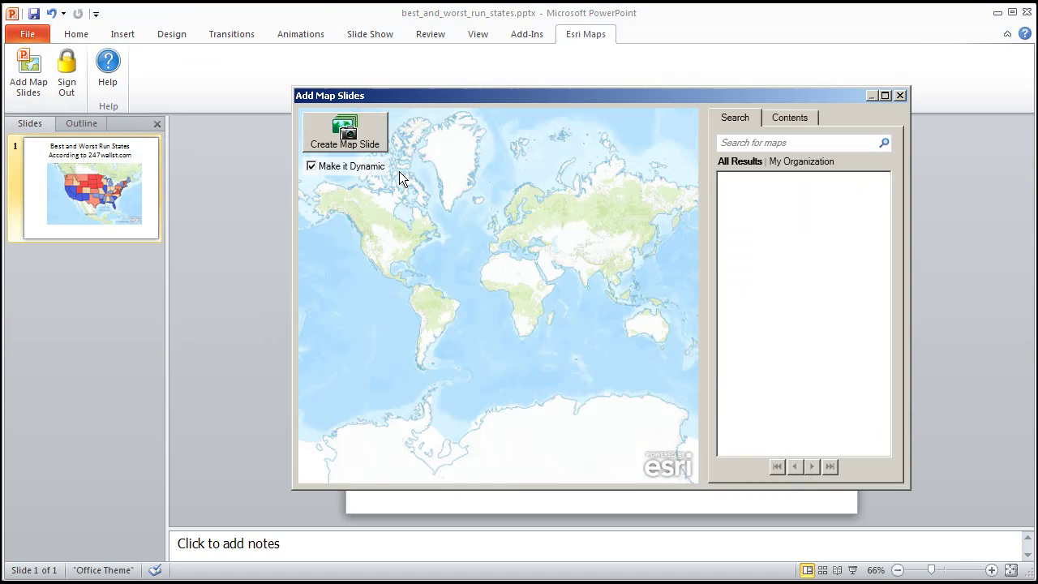
{"action": "left_click", "coordinate": [796, 142]}
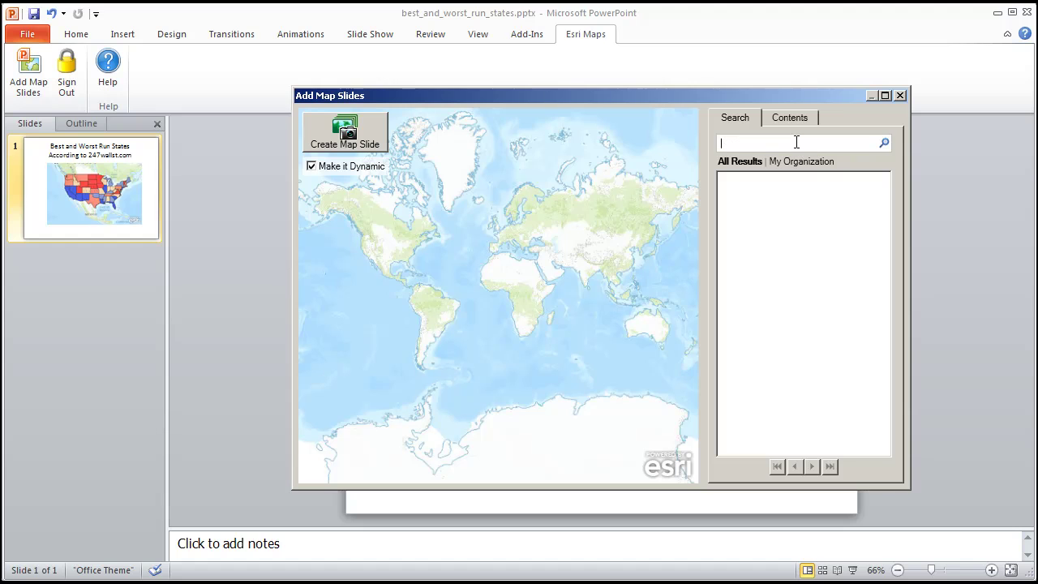
{"action": "type", "text": "best"}
{"action": "key", "text": "Return"}
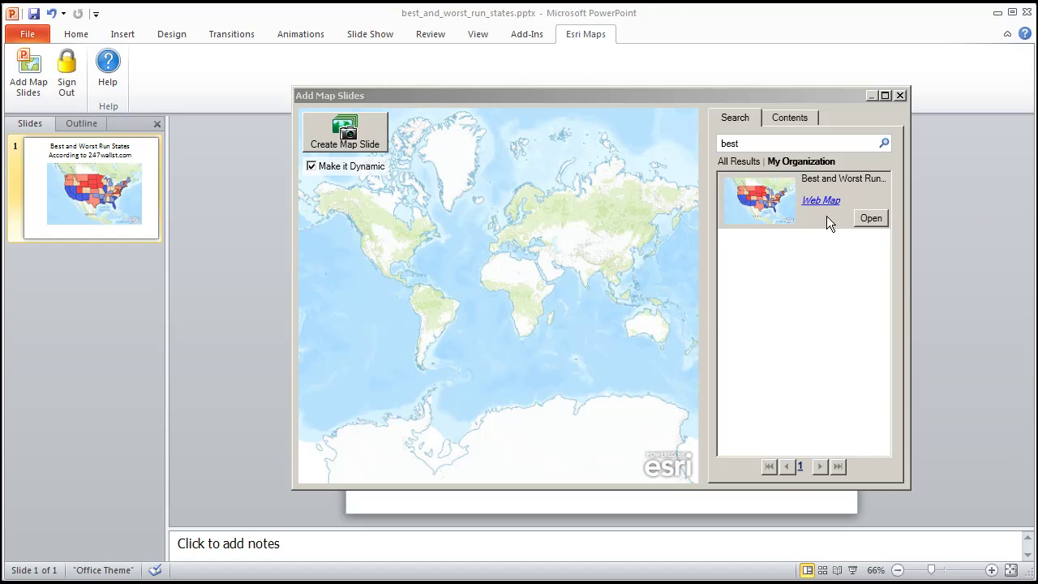
{"action": "left_click", "coordinate": [866, 217]}
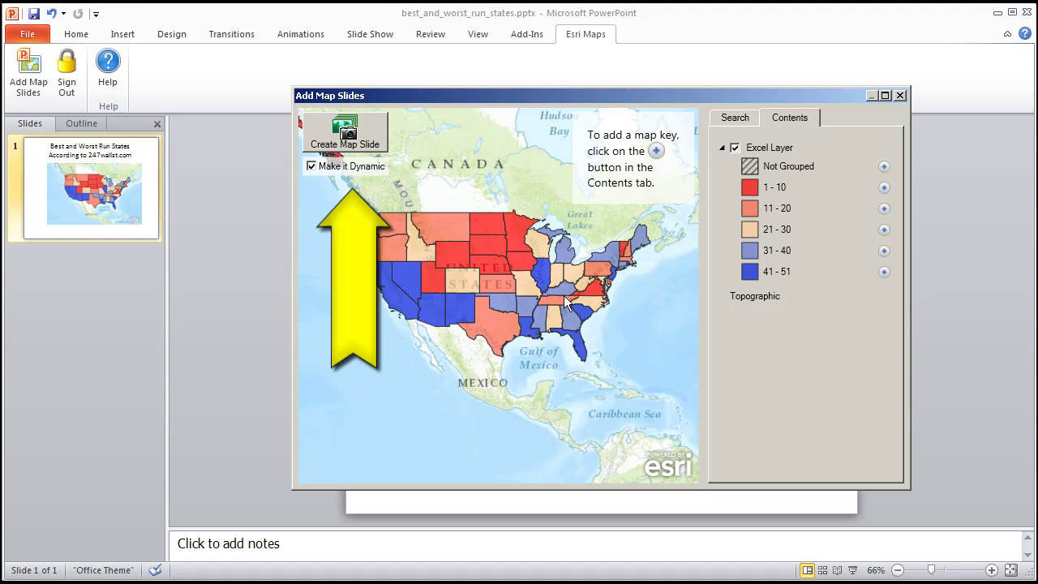
- Create the map slide titled 'Best and Worst Run States' / 'According to 247wallst.com' on two lines
{"action": "left_click", "coordinate": [361, 143]}
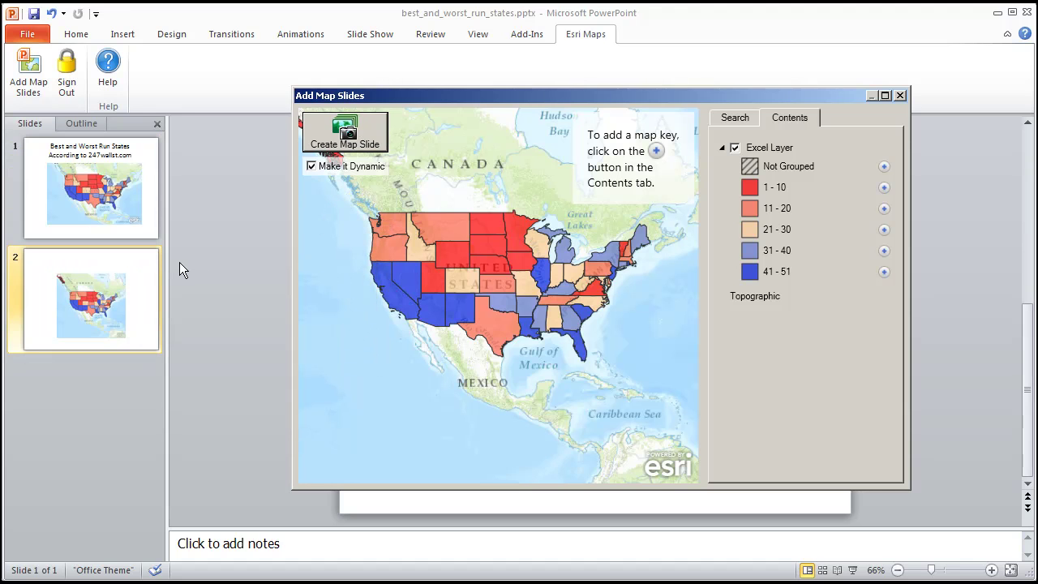
{"action": "left_click", "coordinate": [632, 181]}
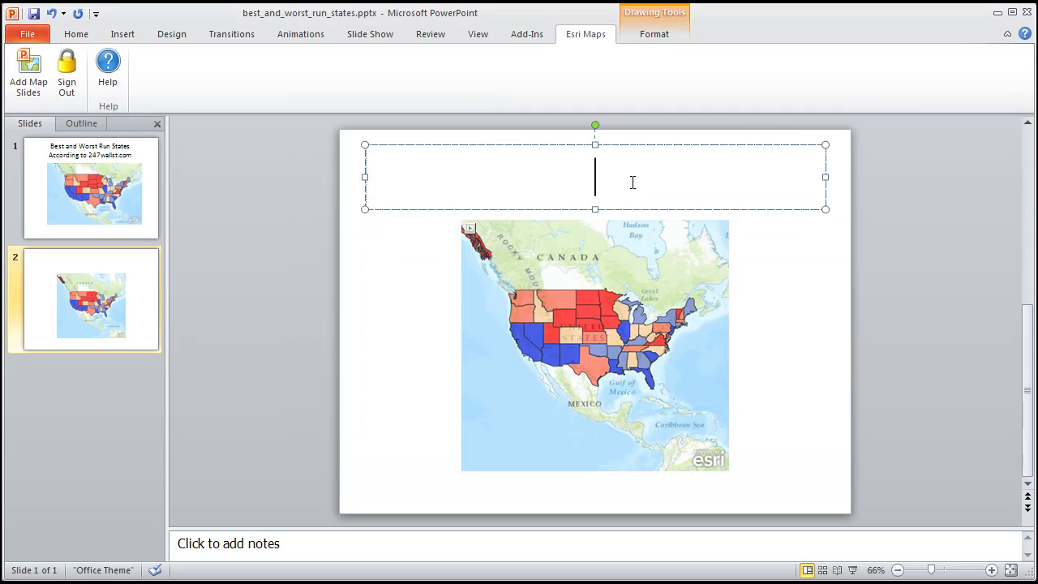
{"action": "type", "text": "Best and Worst Run States"}
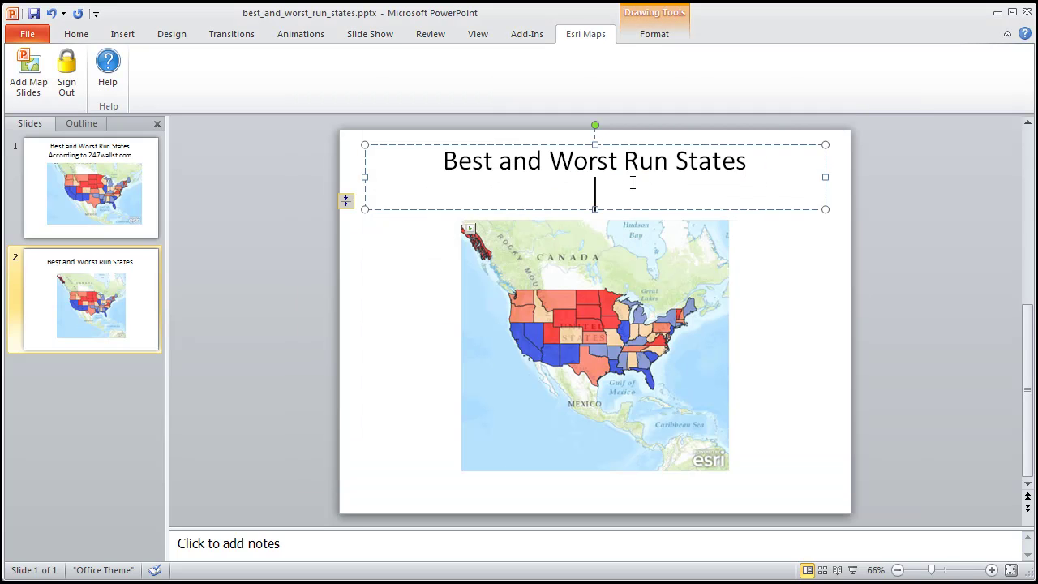
{"action": "key", "text": "Return"}
{"action": "type", "text": "According to 247wallst.com"}
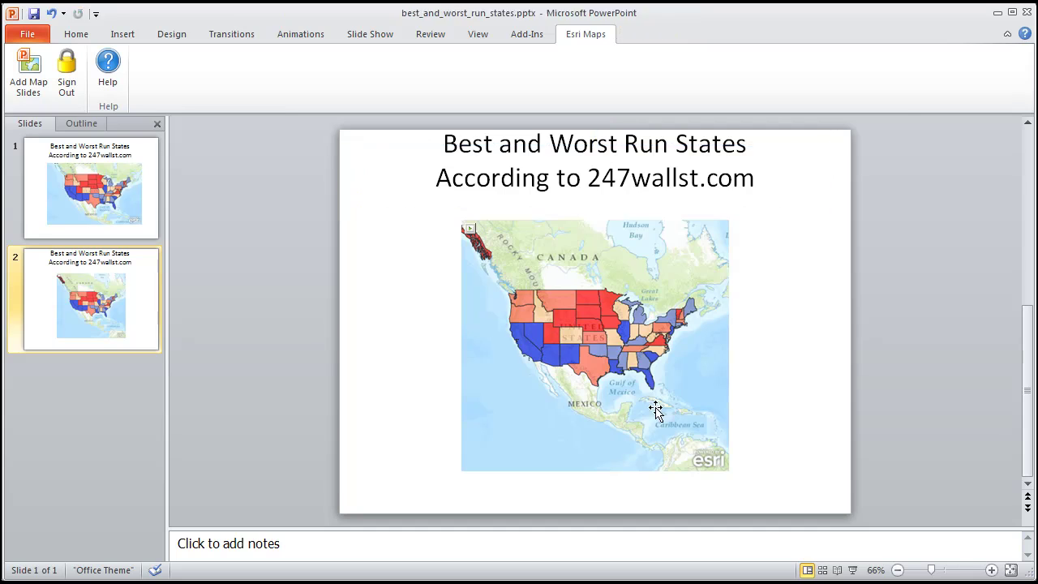
- Add the rank classes 1 - 10, 11 - 20, 21 - 30, 31 - 40 and 41 - 51 to the map key
{"action": "double_click", "coordinate": [654, 412]}
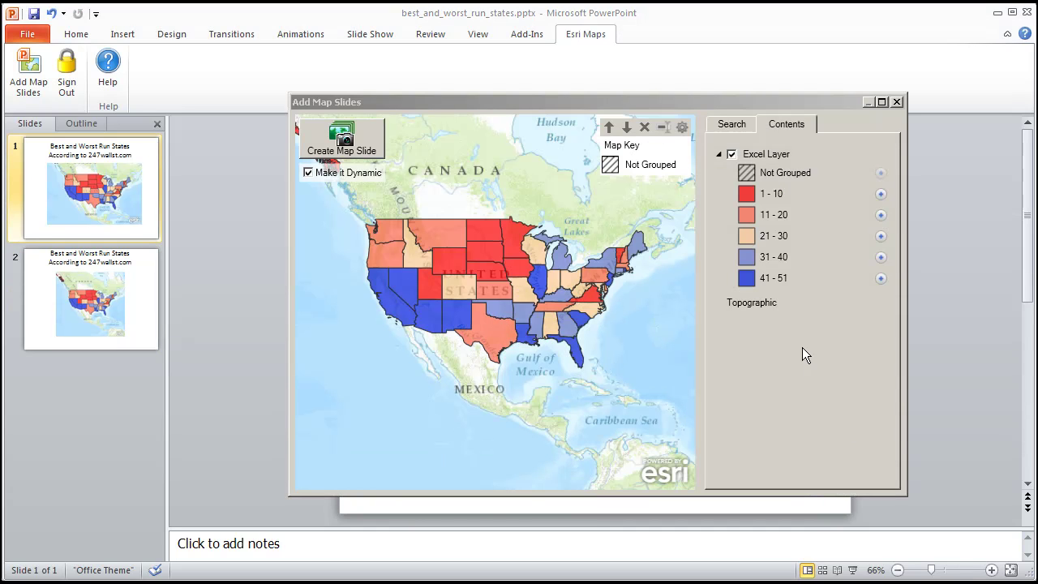
{"action": "left_click", "coordinate": [881, 194]}
{"action": "left_click", "coordinate": [880, 215]}
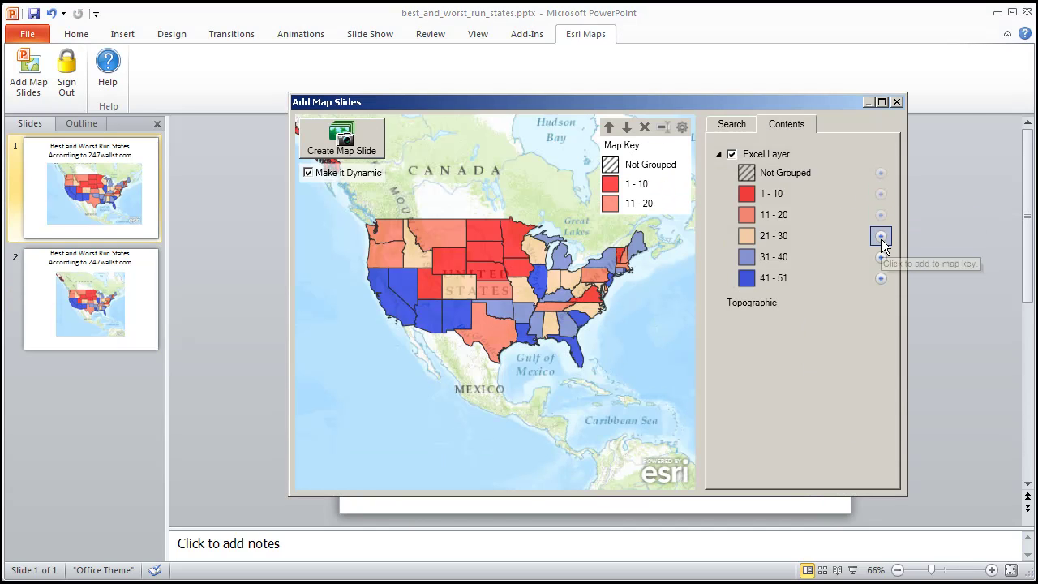
{"action": "left_click", "coordinate": [880, 236]}
{"action": "left_click", "coordinate": [881, 257]}
{"action": "left_click", "coordinate": [882, 279]}
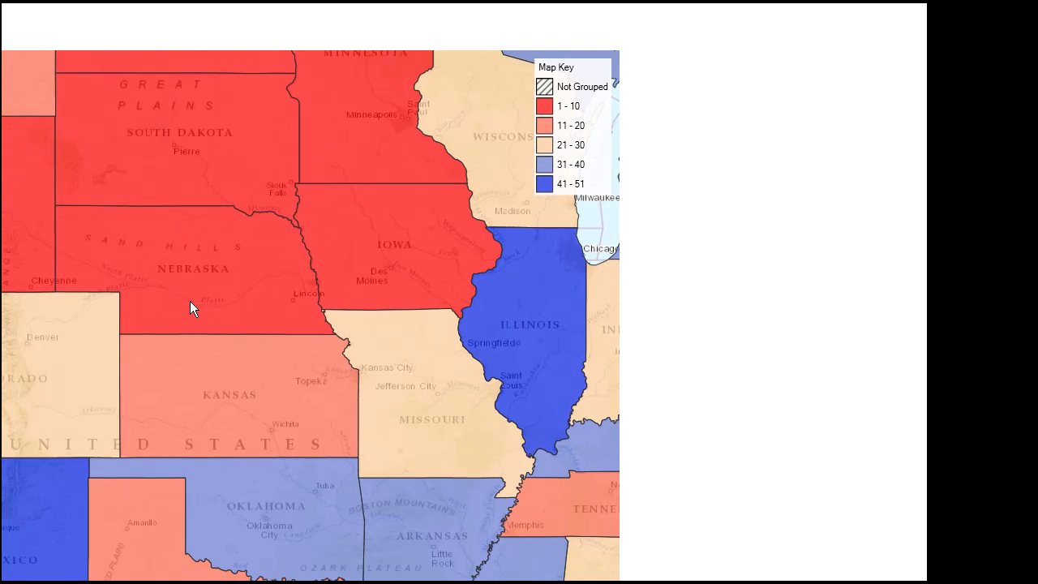
{"action": "left_click", "coordinate": [190, 301]}
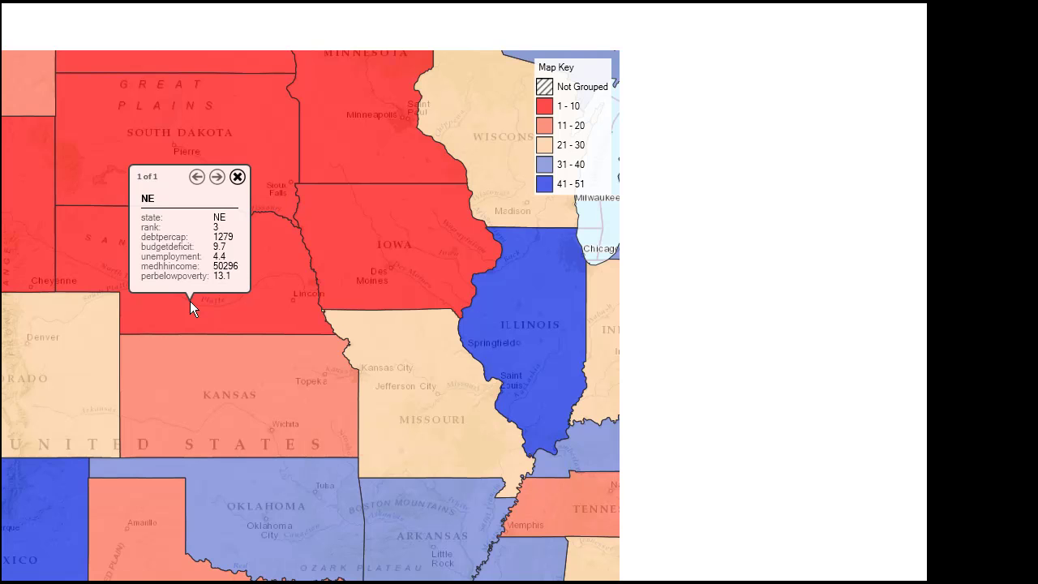
{"action": "left_click_drag", "start_coordinate": [164, 119], "coordinate": [206, 271]}
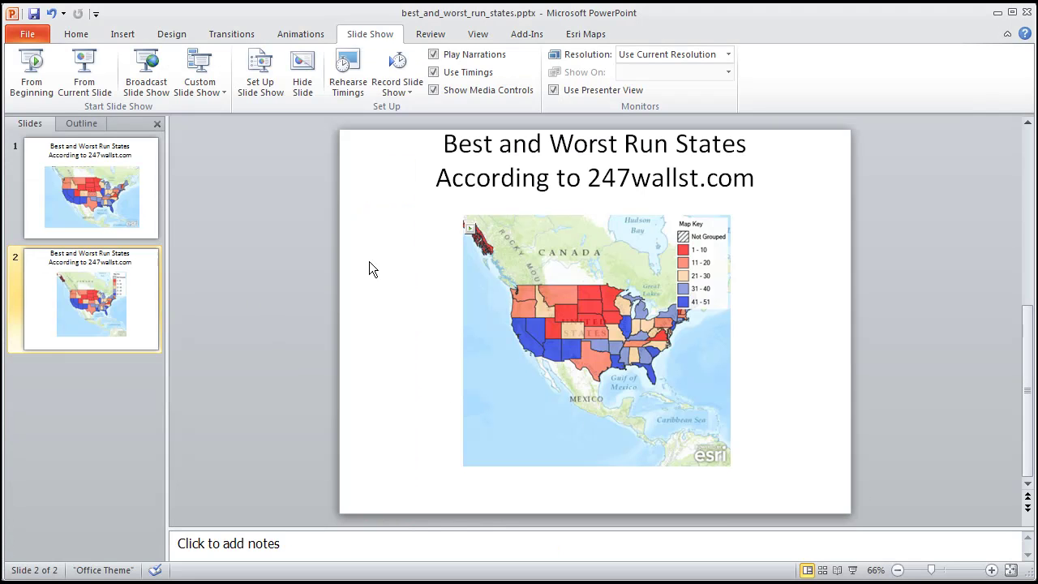
{"action": "left_click", "coordinate": [94, 214]}
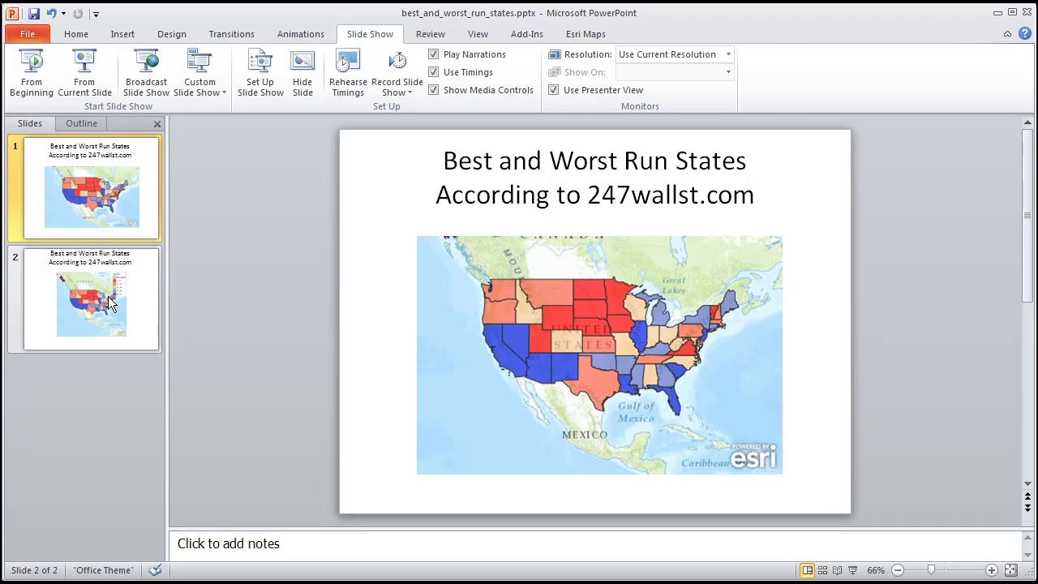
{"action": "scroll", "coordinate": [519, 340], "scroll_direction": "down", "scroll_amount": 1}
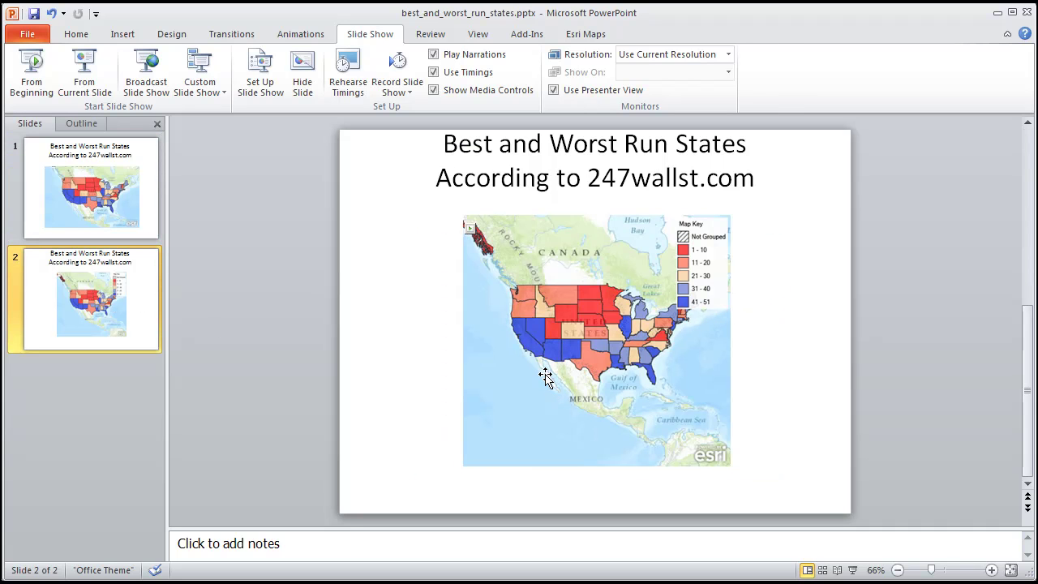